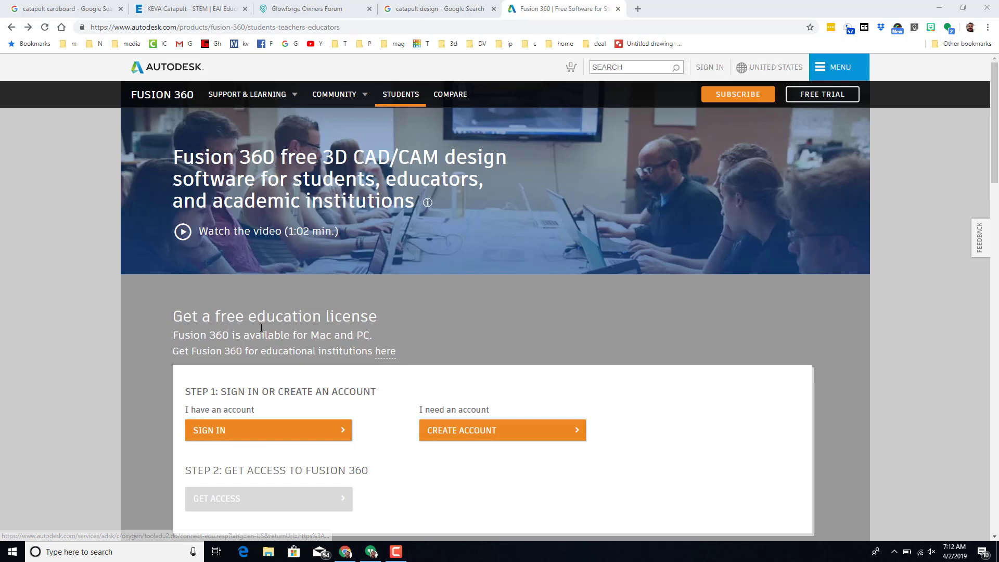
Step: Sign in to Autodesk with the prefilled account e-mail and the saved password
click(264, 432)
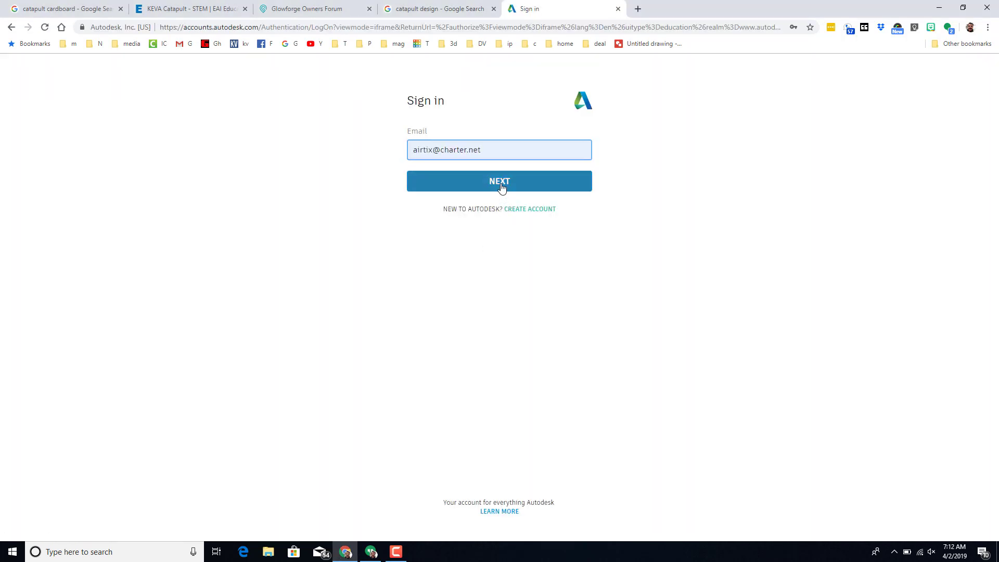
click(502, 183)
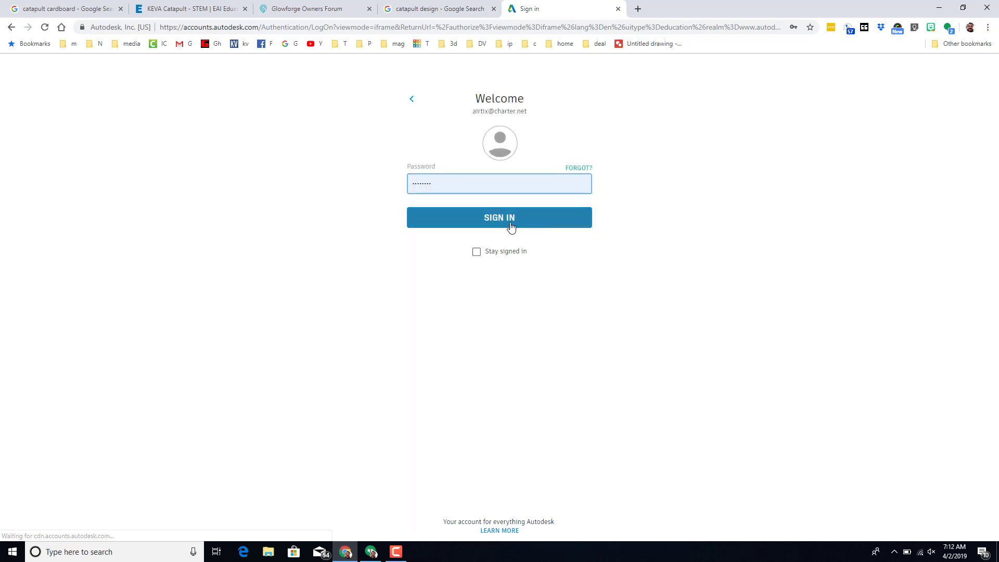
click(508, 219)
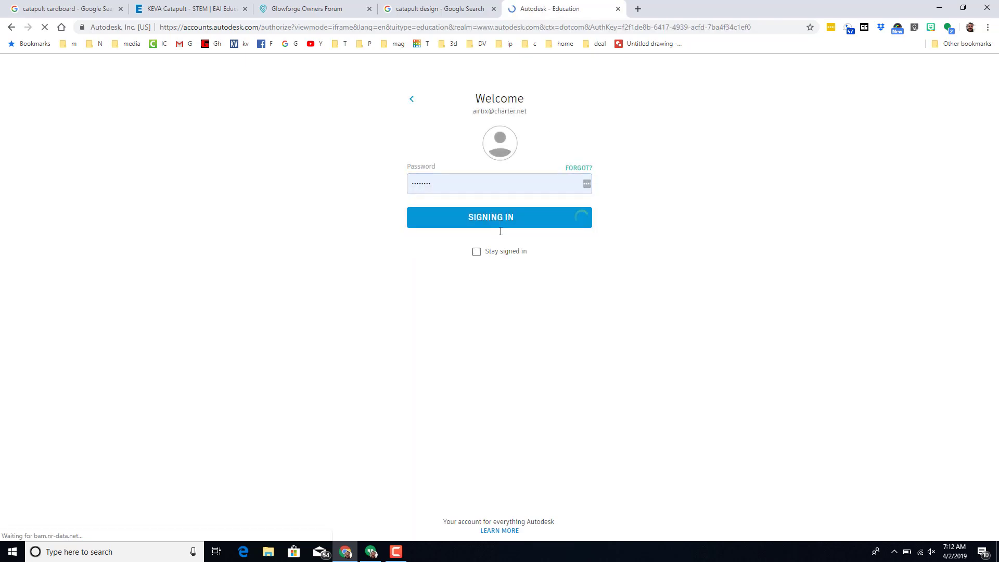
Step: Choose the Educator role and set the institution to Harbor Lights Middle School, Holland, Michigan
click(481, 190)
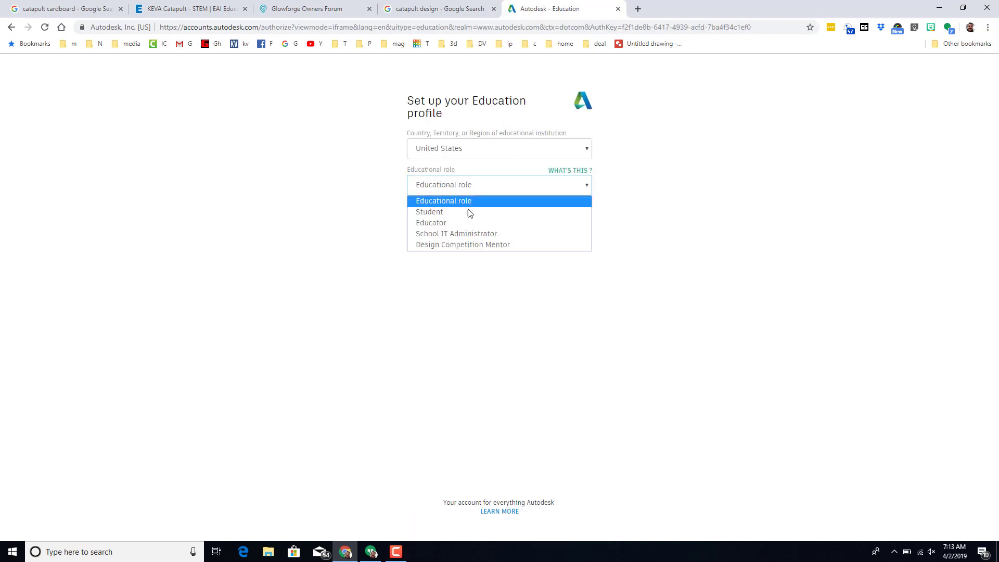
click(457, 223)
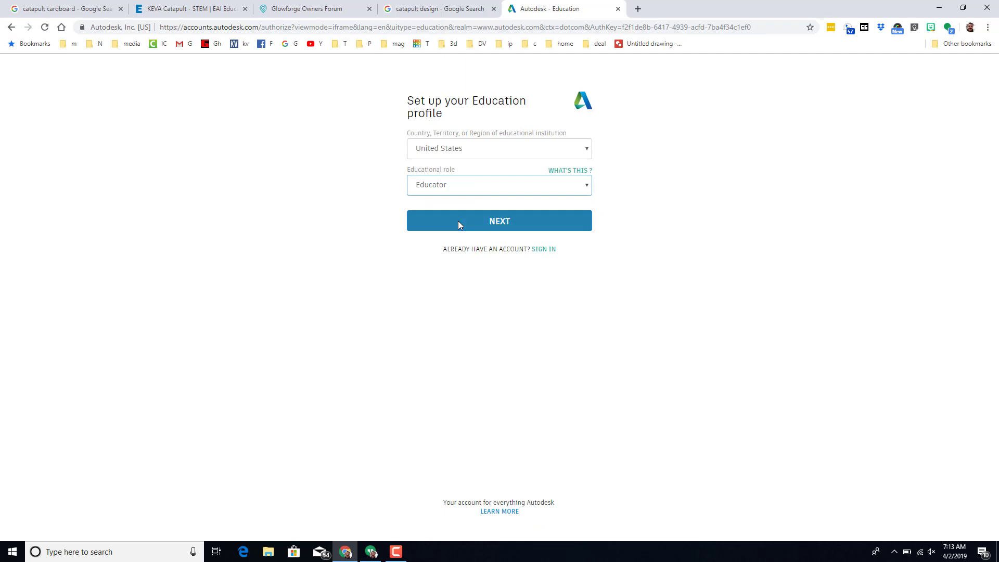
click(500, 223)
text(West Ottawa)
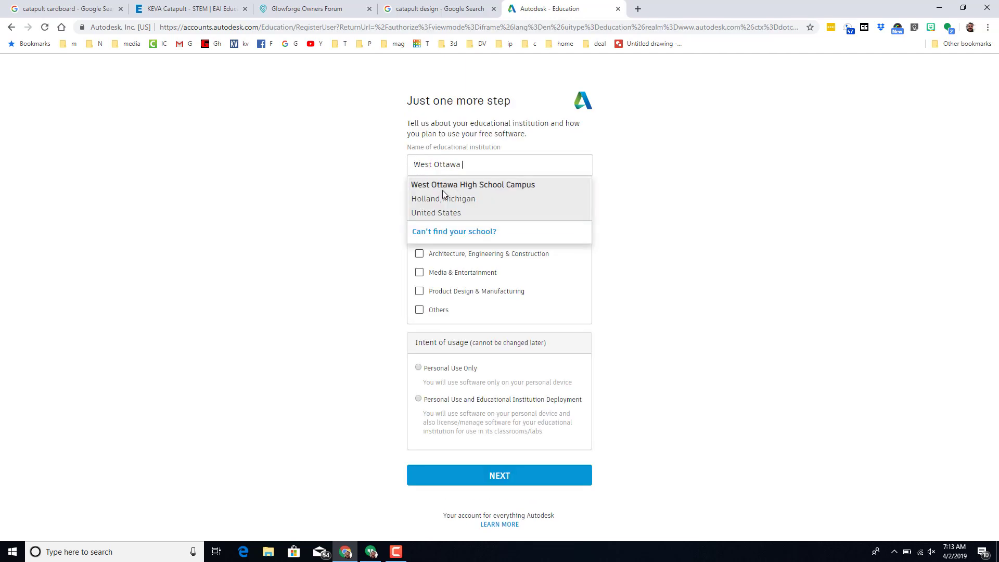
click(443, 190)
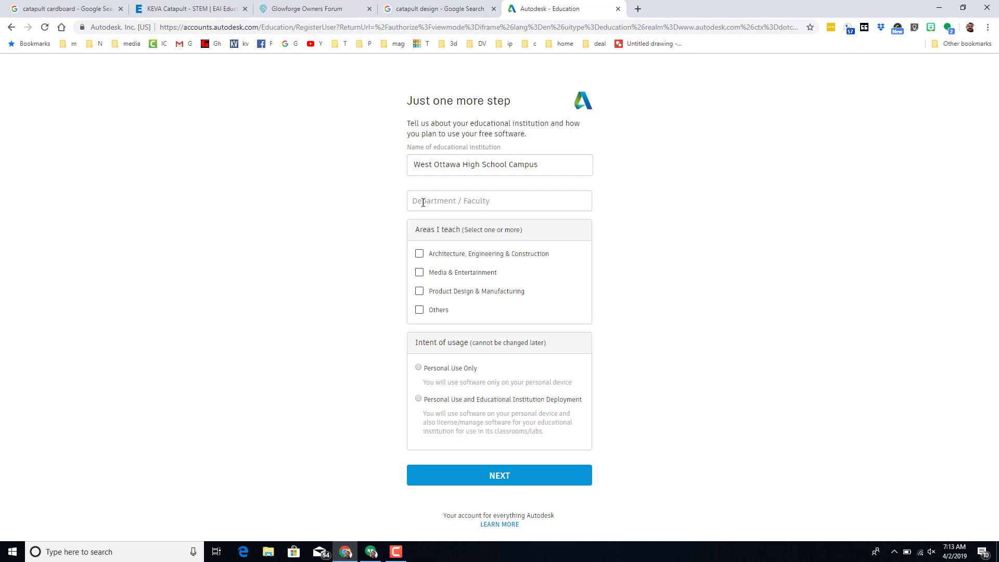
key(ctrl+a)
text(harbor lights)
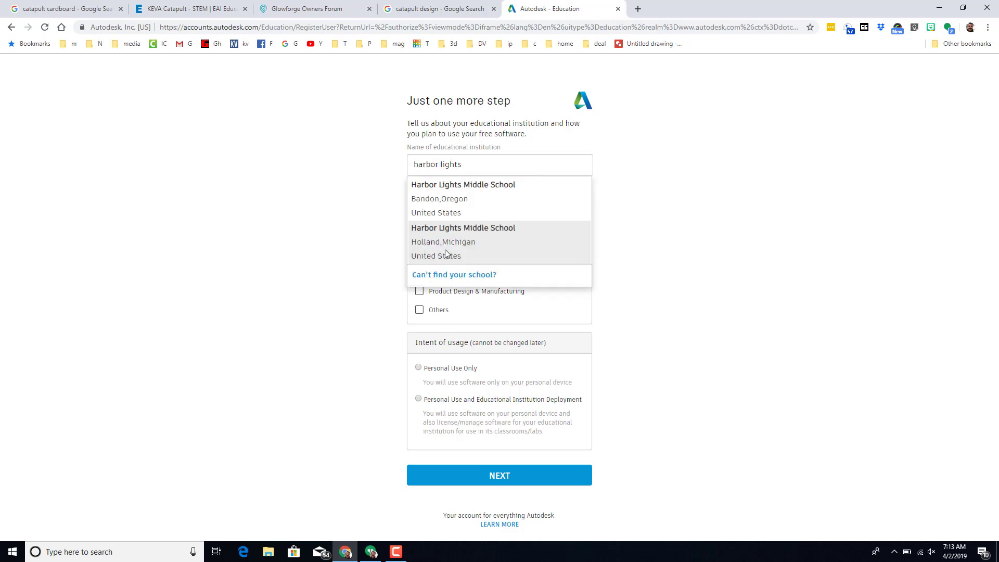
click(459, 242)
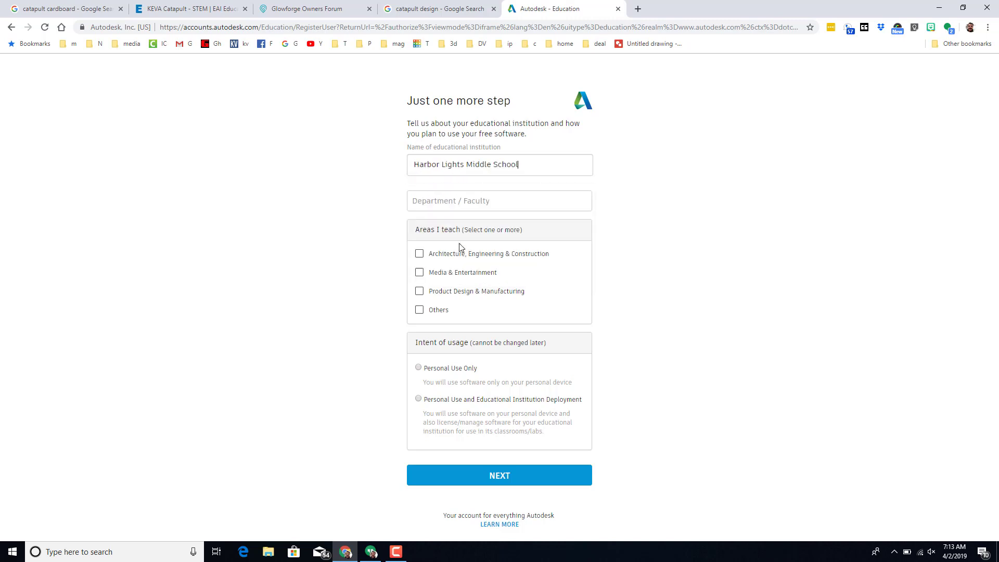
Step: Enter department 'Modular Technology', tick Product Design & Manufacturing, and submit the profile
click(432, 200)
text(Modular Tech)
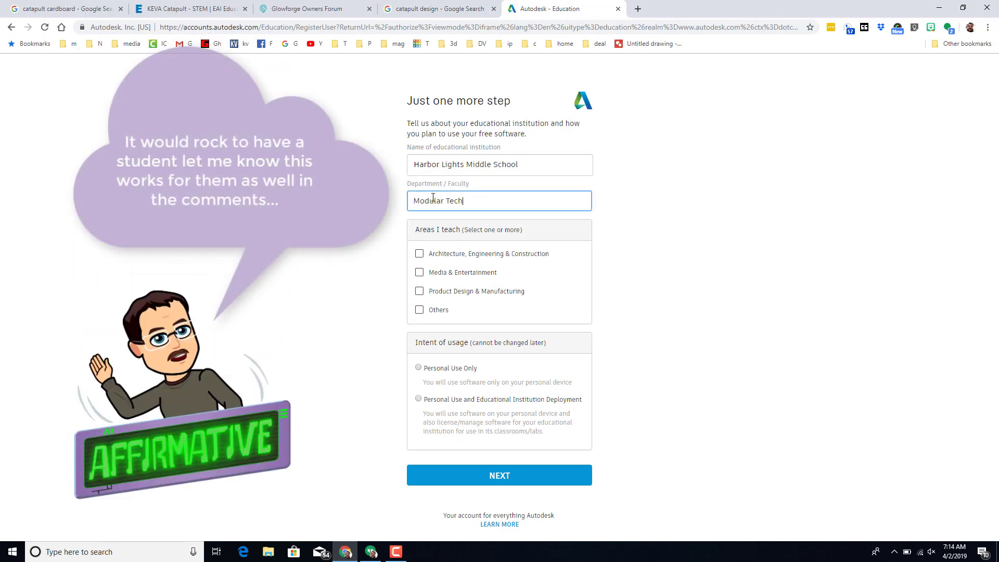
text(nolo)
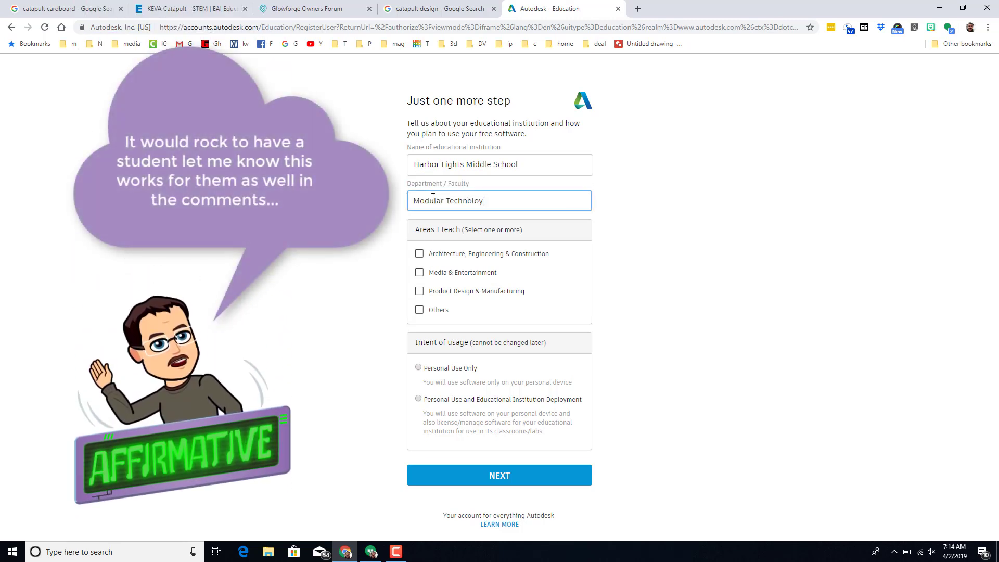
text(gy)
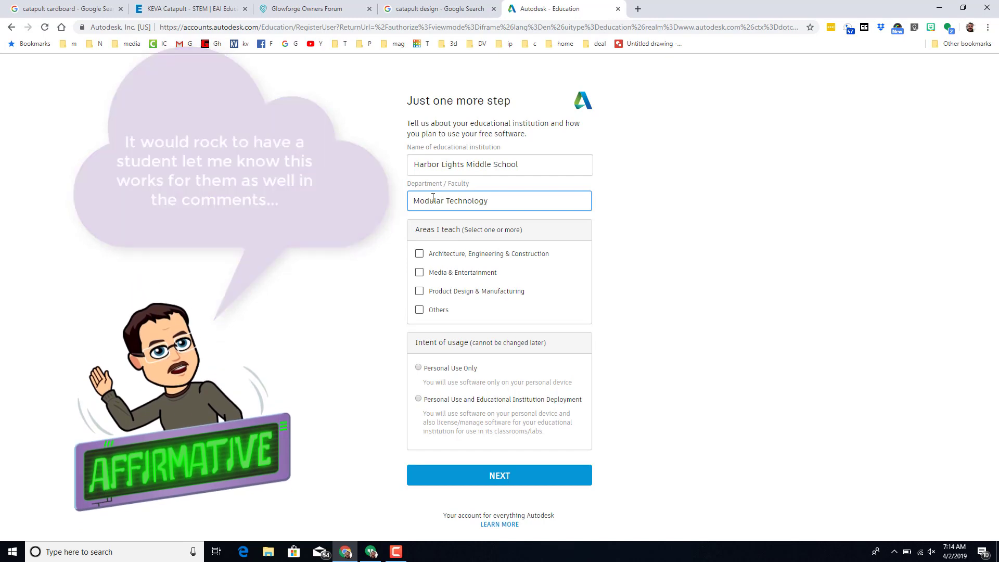
click(419, 292)
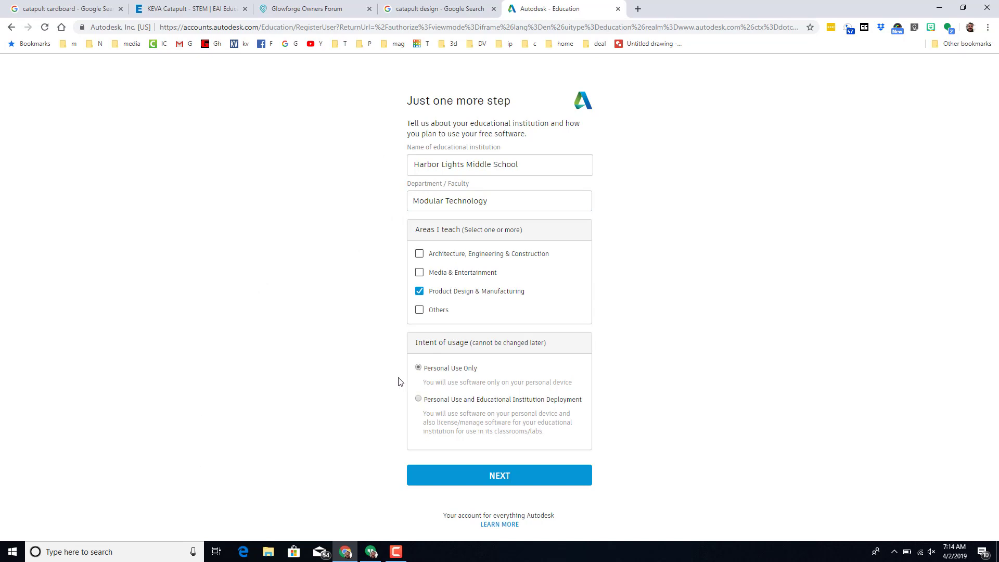
click(501, 478)
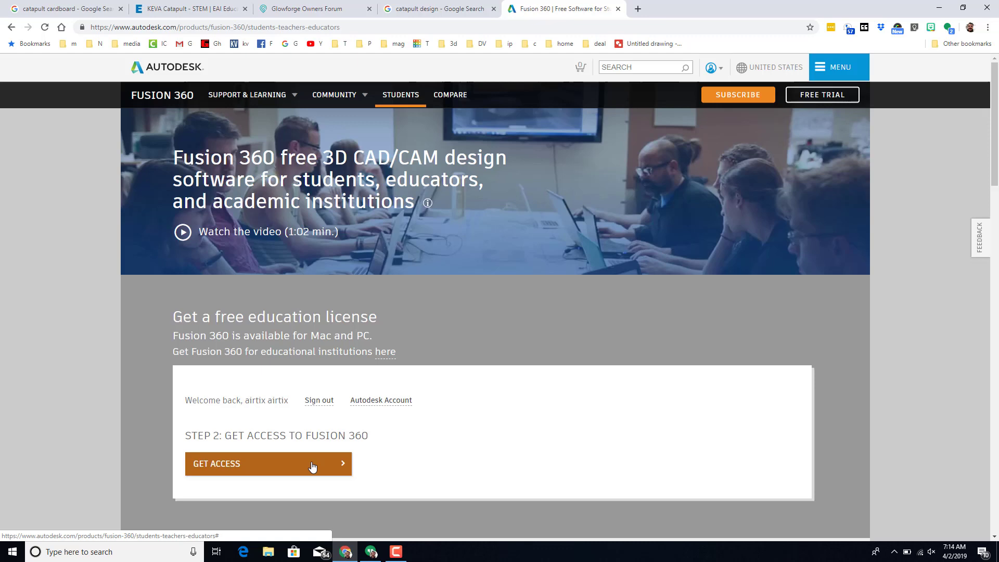
Step: Get Fusion 360 access and save the Client Downloader installer to the Downloads folder
click(312, 464)
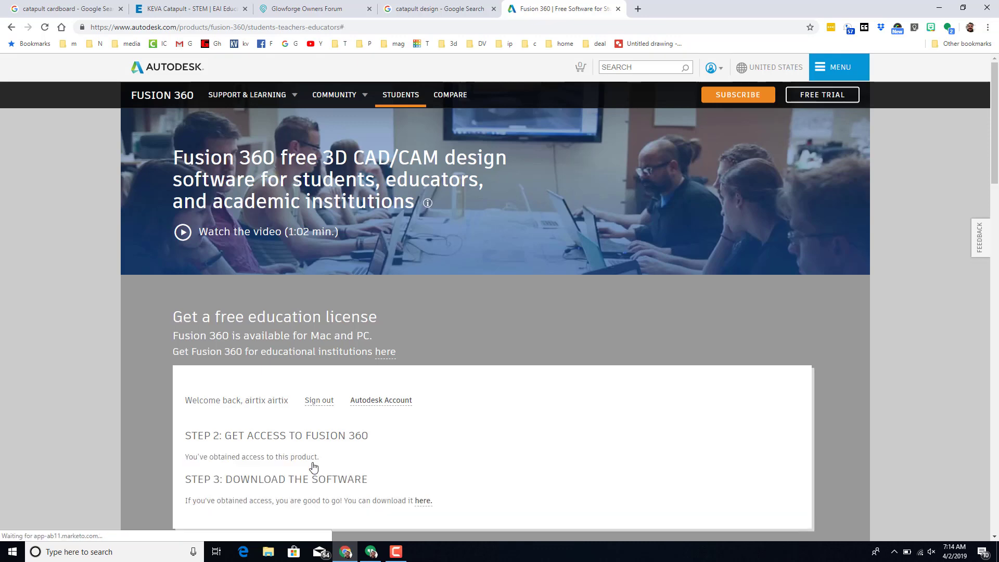
scroll(335, 458, down, 2)
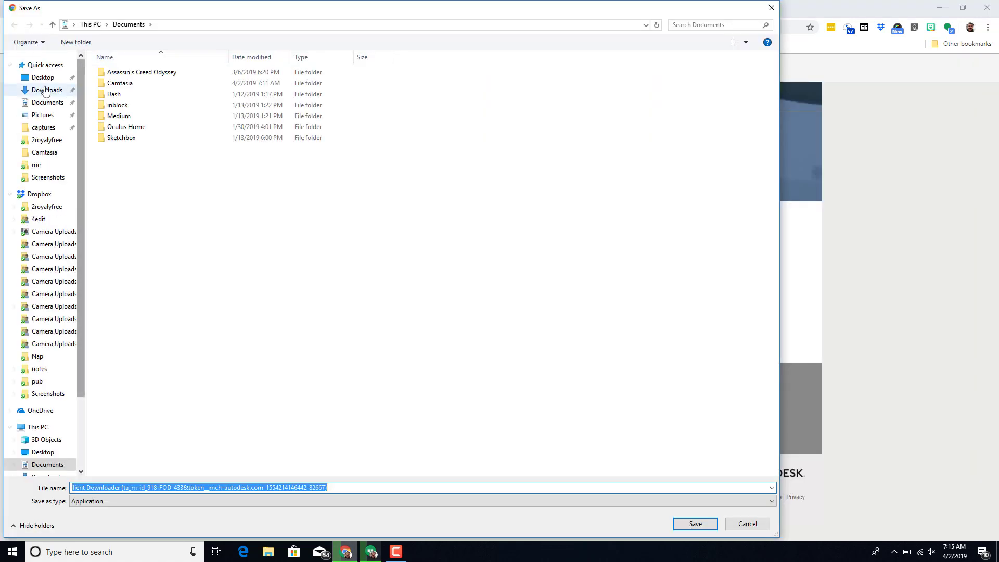
click(44, 90)
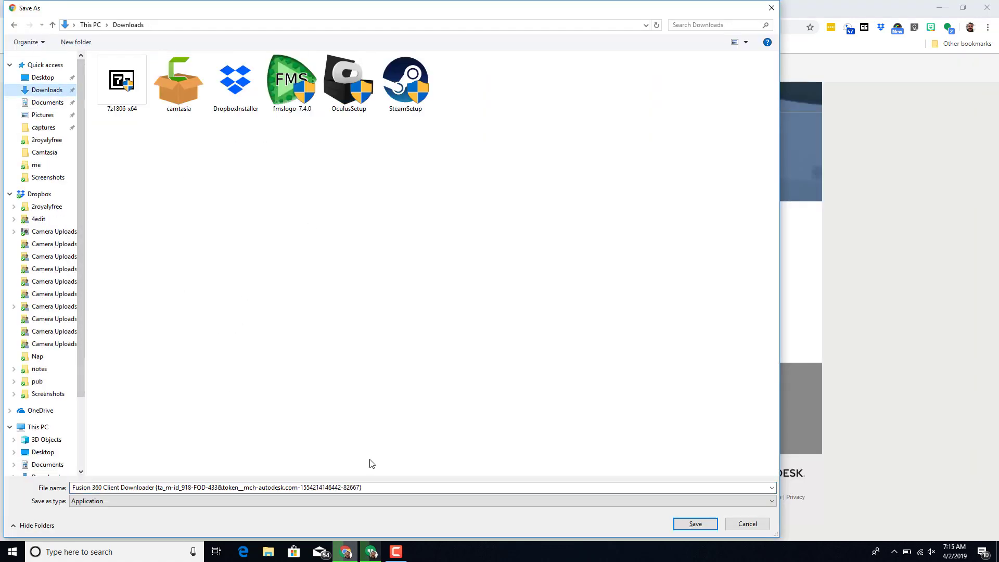
click(695, 524)
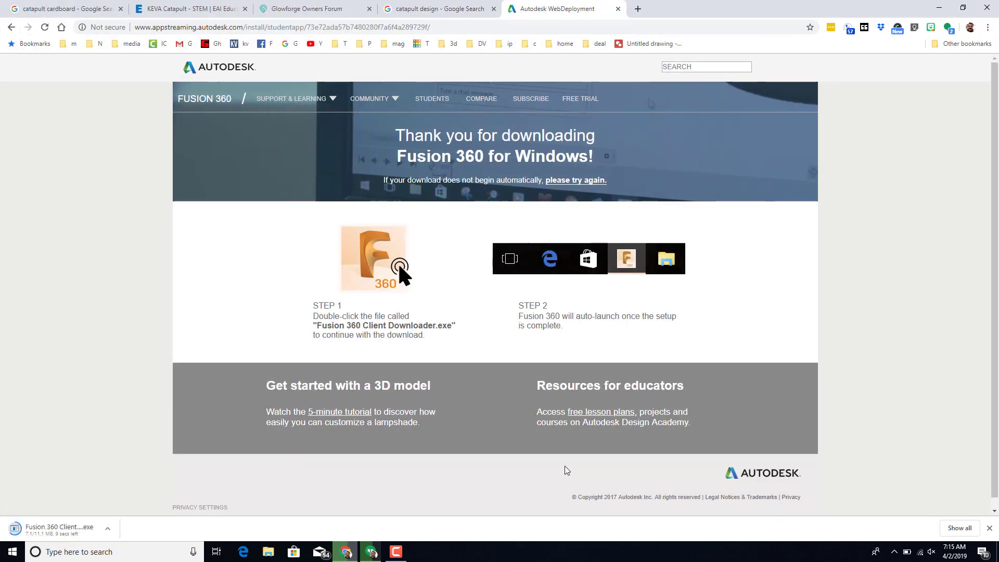
Step: Run Fusion 360 Client Downloader.exe from the Chrome download bar
click(108, 529)
click(117, 461)
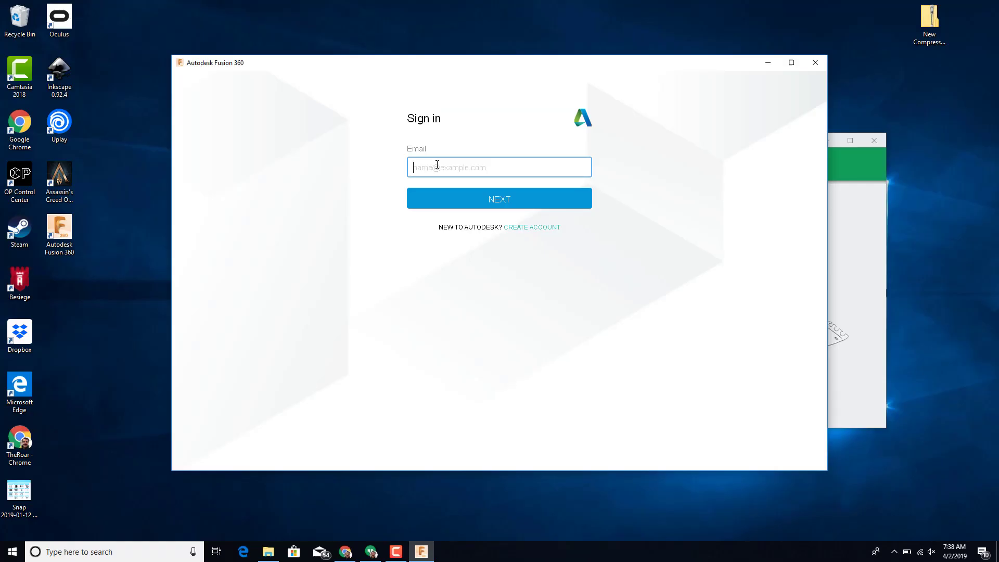
Step: Sign in with the account e-mail, accept the data notice, and set CAD Experience to Tinkercad
click(483, 198)
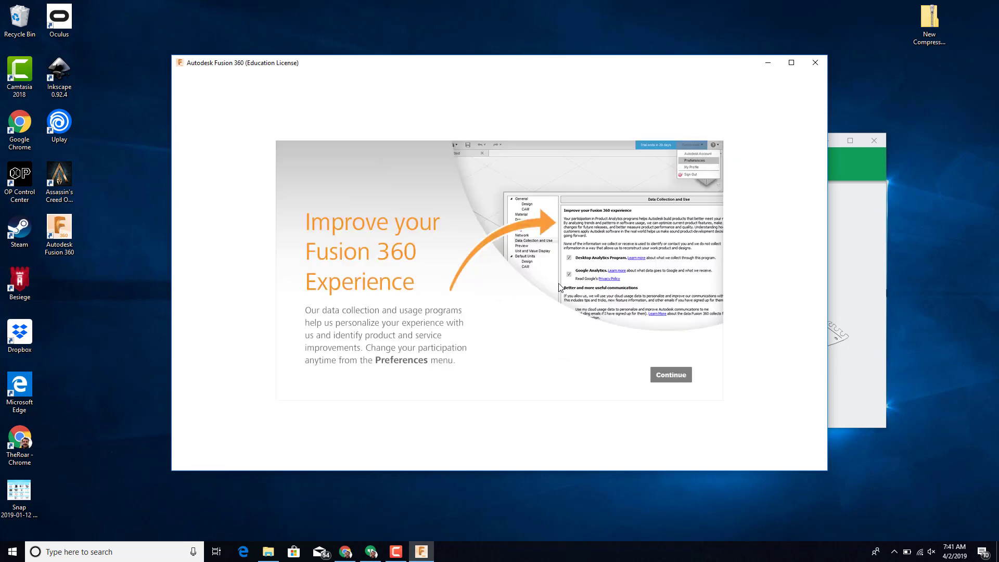
click(676, 374)
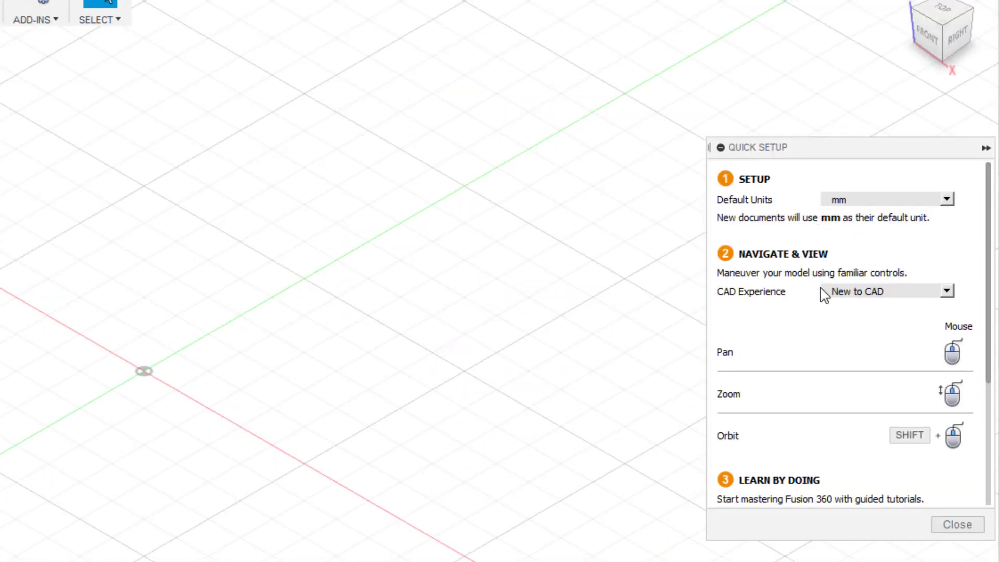
click(878, 292)
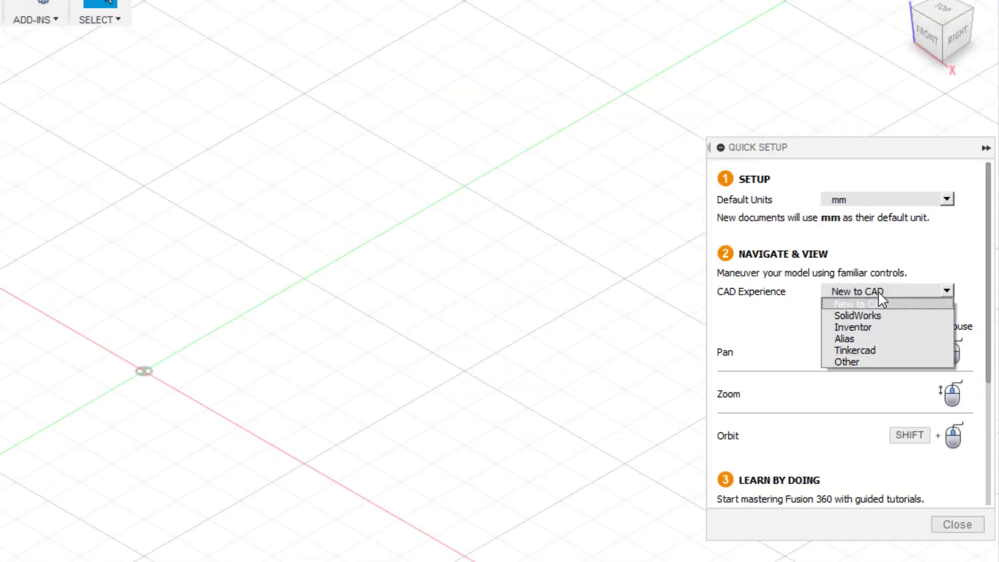
click(872, 350)
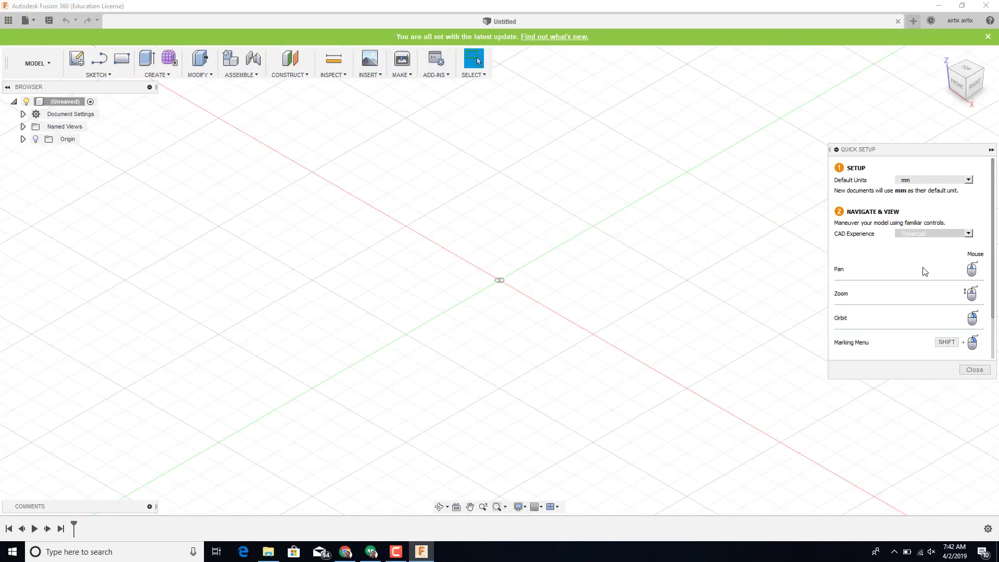
Step: Draw a roughly 46.6 × 26.6 mm rectangle on the front plane starting at the origin
click(121, 59)
click(522, 259)
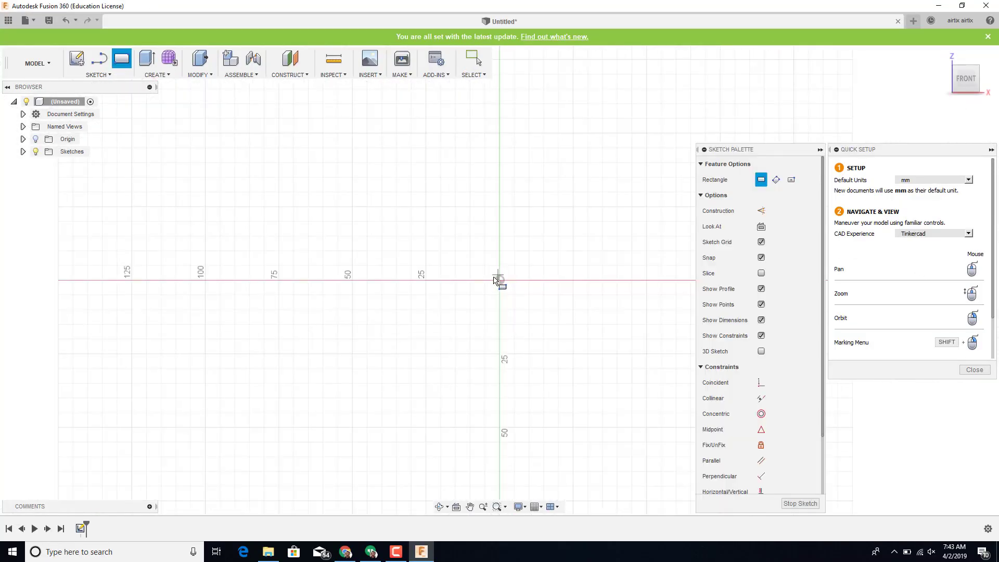
click(499, 280)
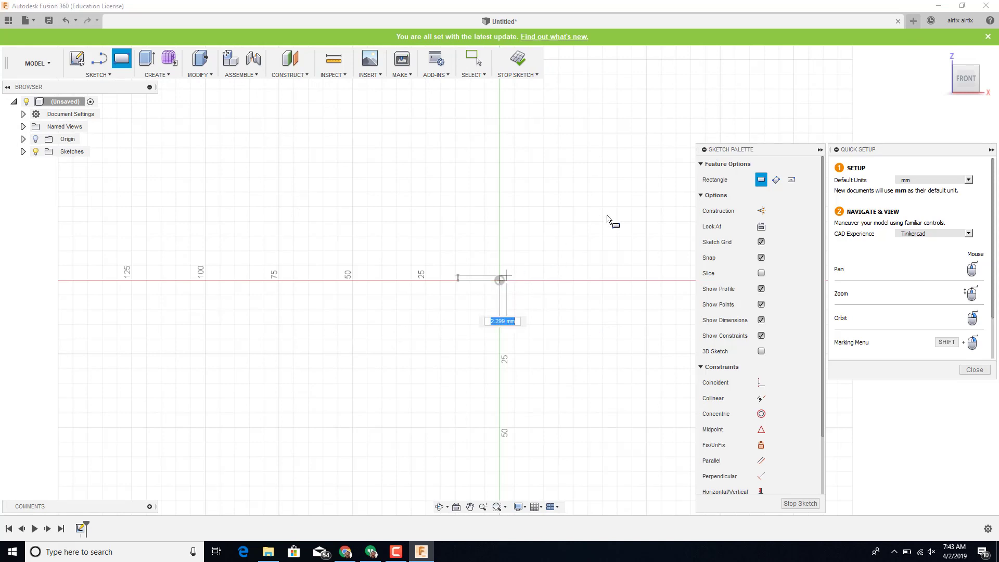
click(640, 187)
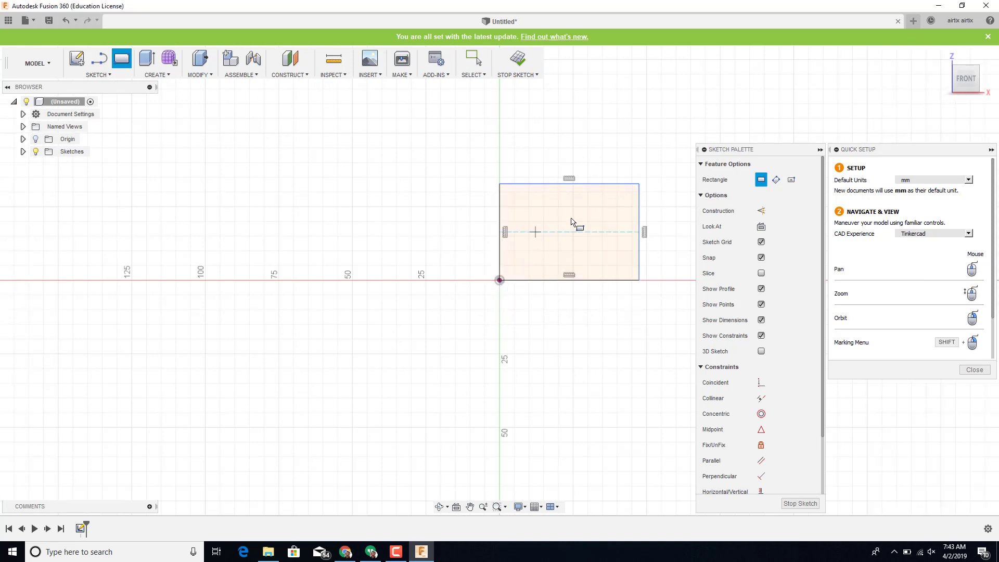
key(Escape)
right_drag(375, 171, 328, 264)
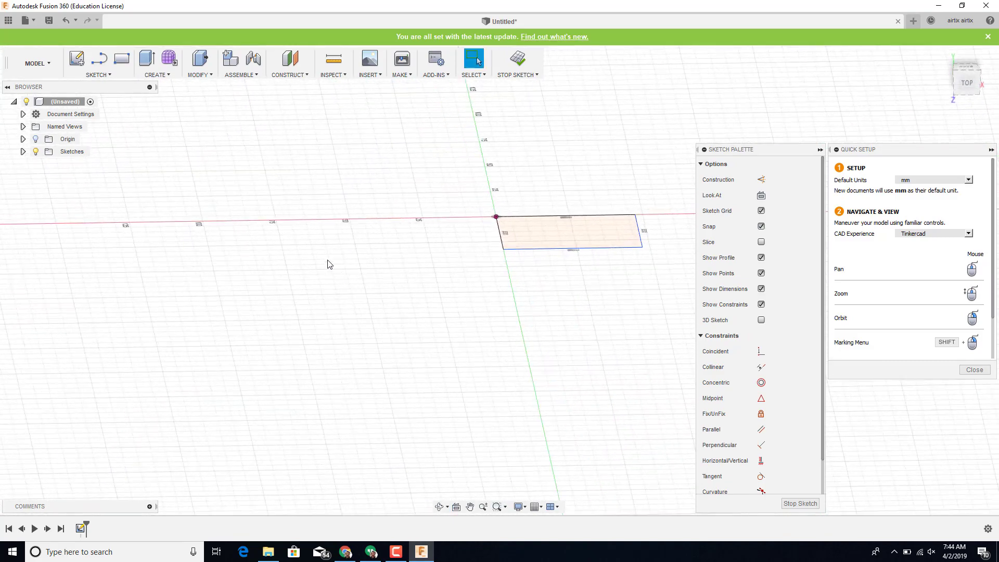
Step: Extrude the rectangle profile 25 mm into a box and check it from isometric and back views
click(147, 59)
click(588, 237)
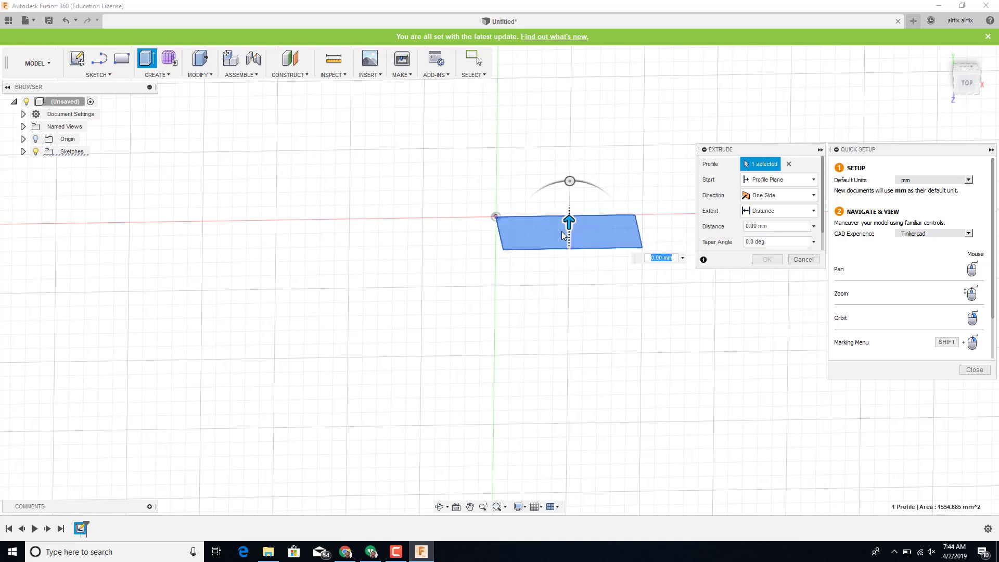
drag(569, 231, 570, 161)
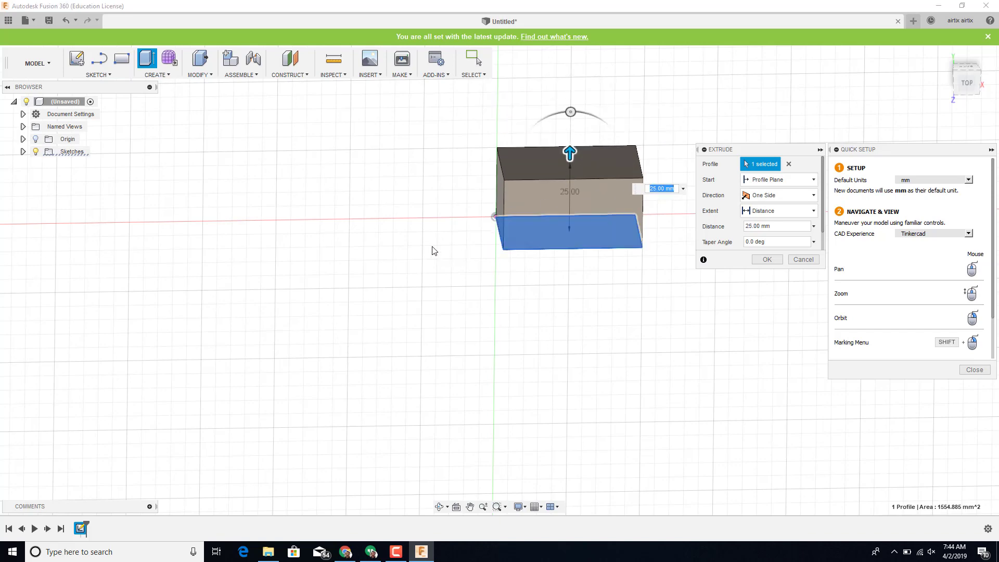
right_drag(473, 306, 401, 314)
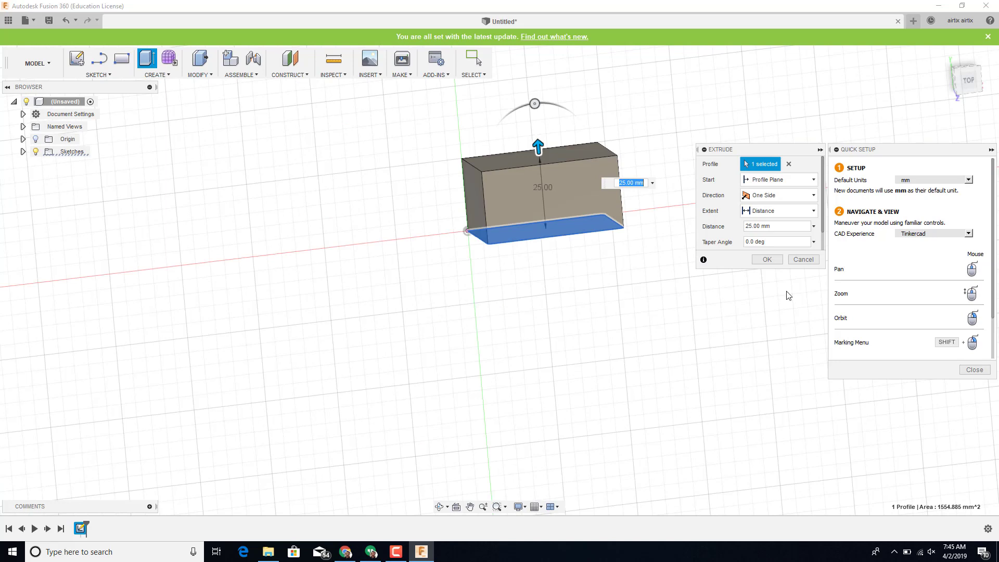
click(957, 77)
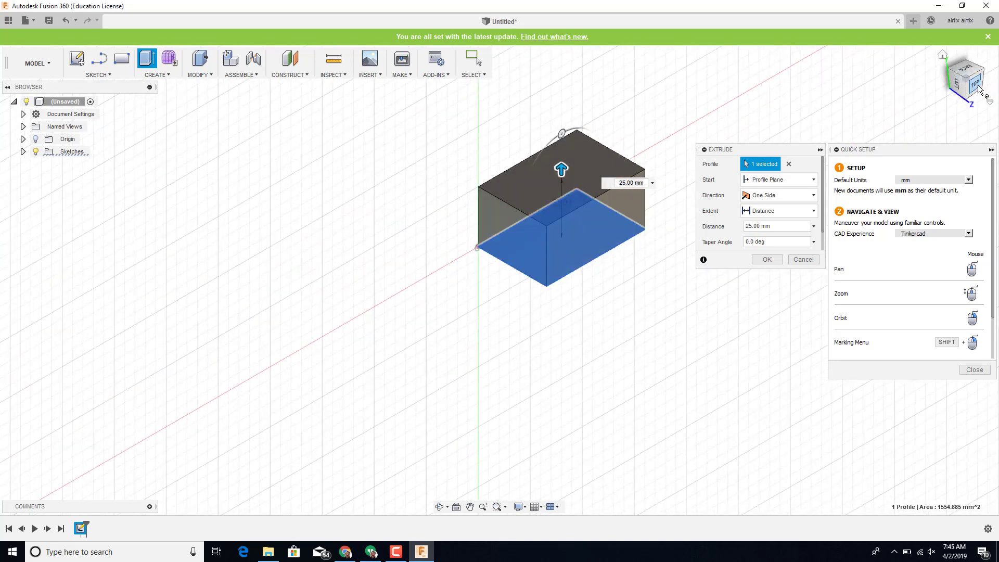
click(969, 76)
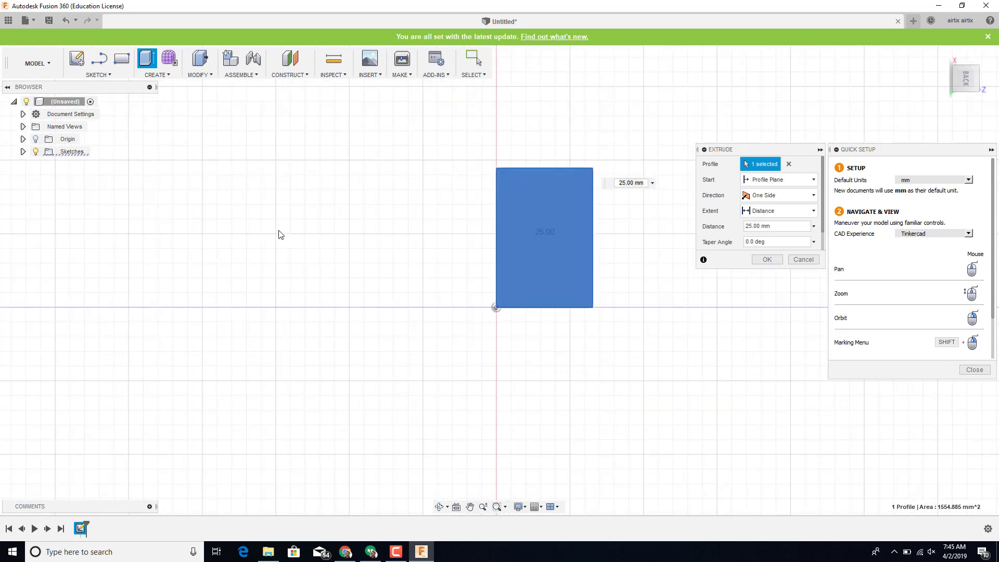
Step: Save the design as 'test' in My First Project
click(49, 20)
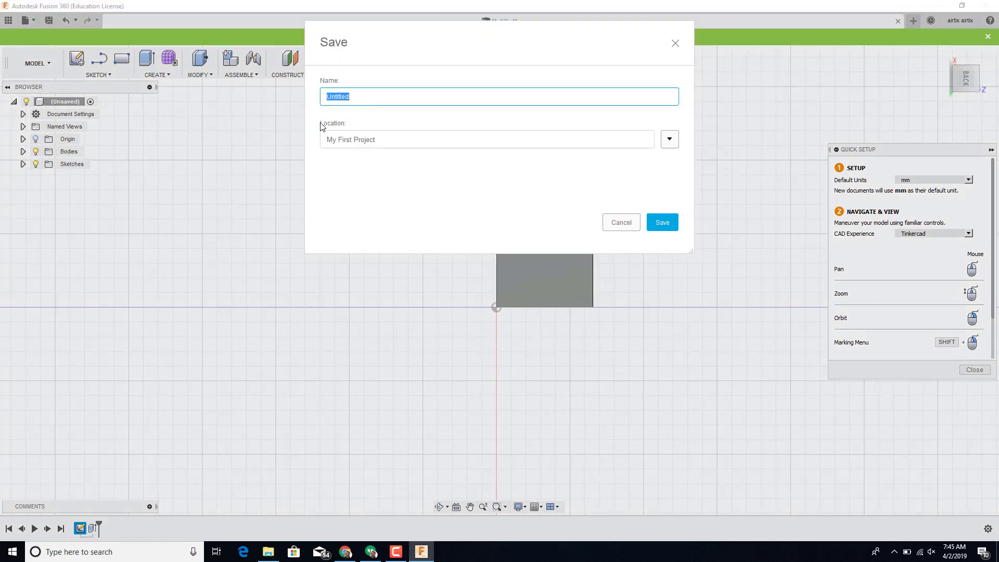
text(t)
text(test)
click(662, 222)
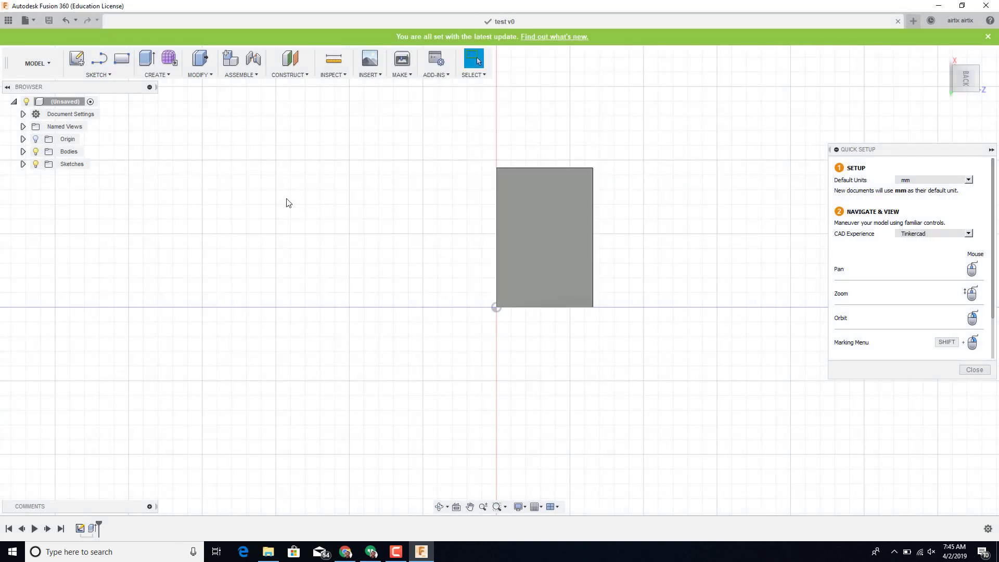
right_drag(250, 200, 339, 208)
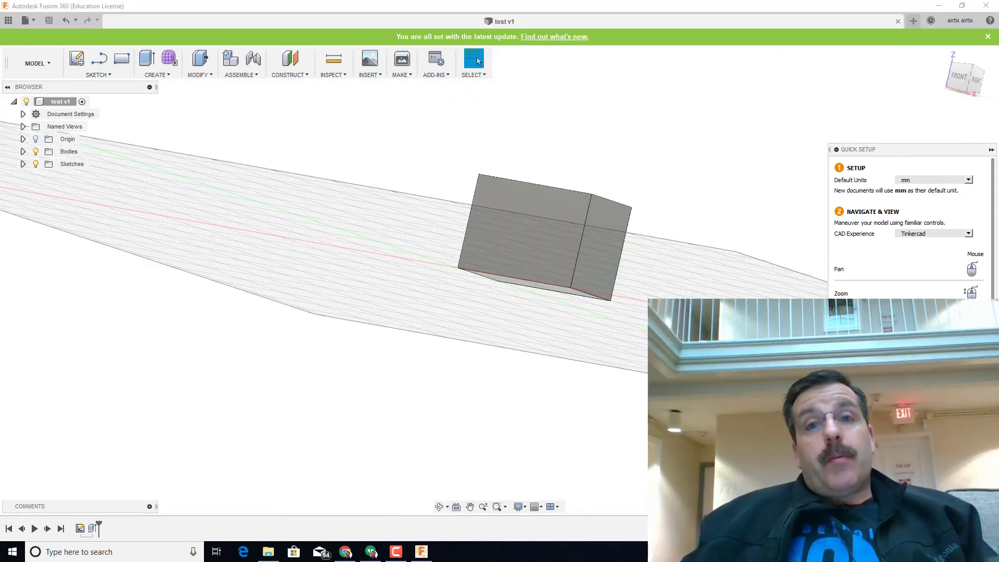